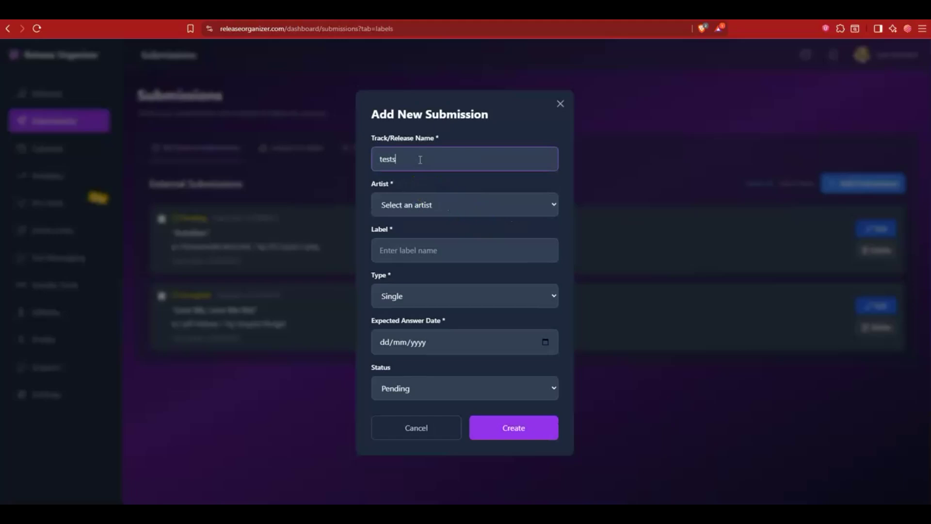
- Name the new submission "test sub", choose the artist with the surname Johnson, and enter "indie" as the label
key(Tab)
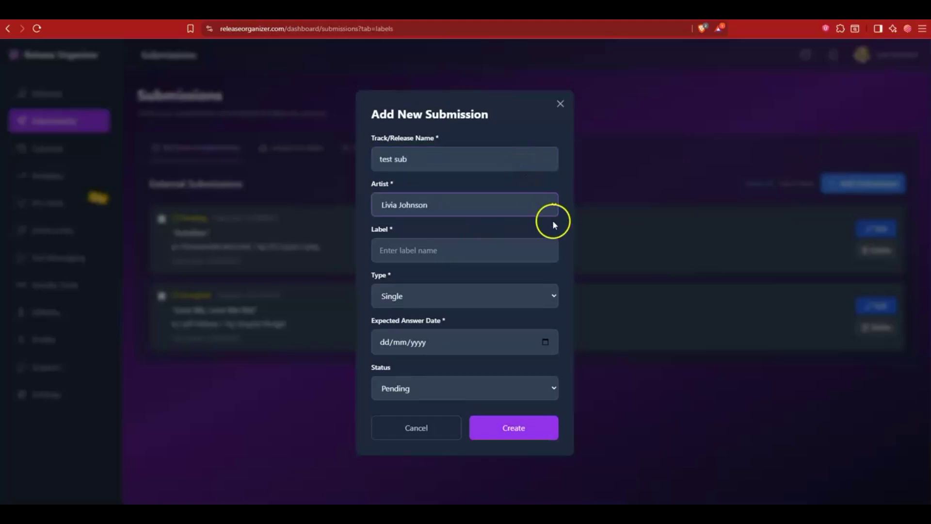
click(545, 201)
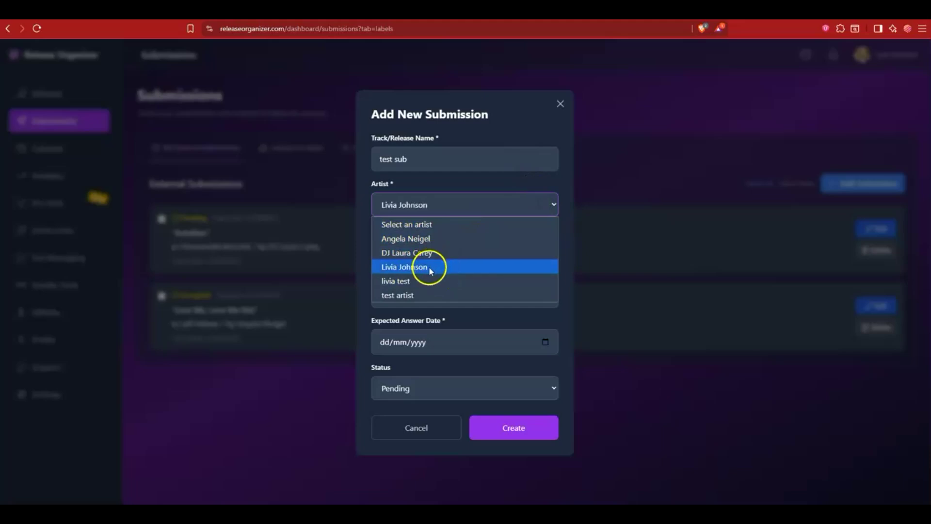
click(422, 266)
click(431, 252)
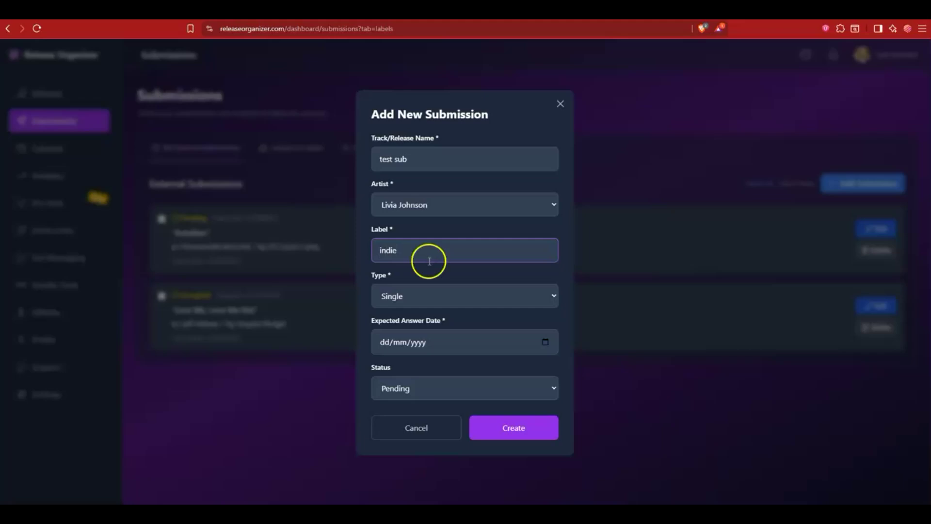
- Set the submission's type to EP and its expected answer date to 16/10/2025, and create it
click(413, 292)
click(403, 334)
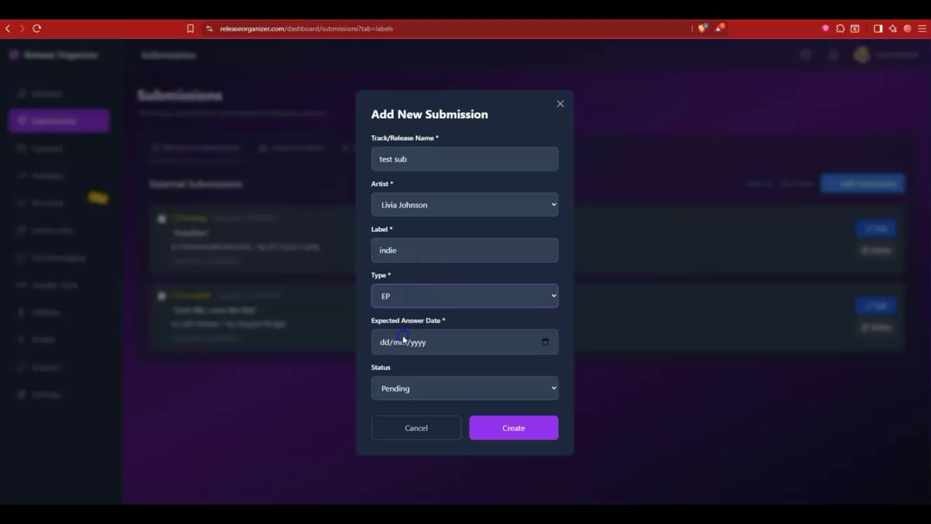
click(544, 342)
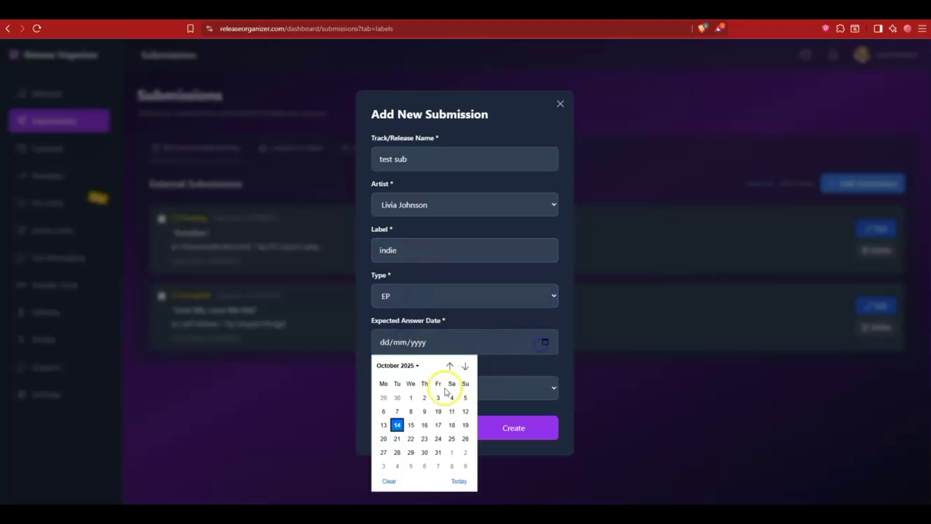
click(424, 425)
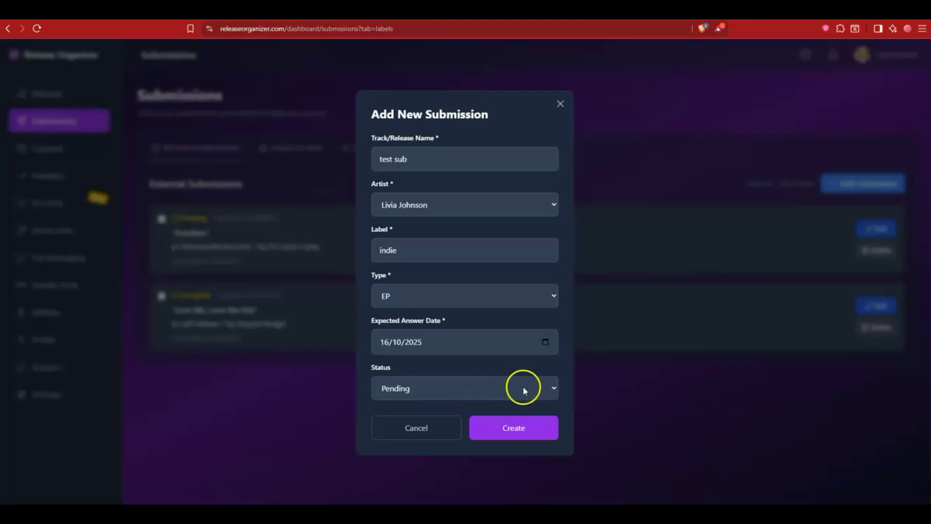
click(507, 430)
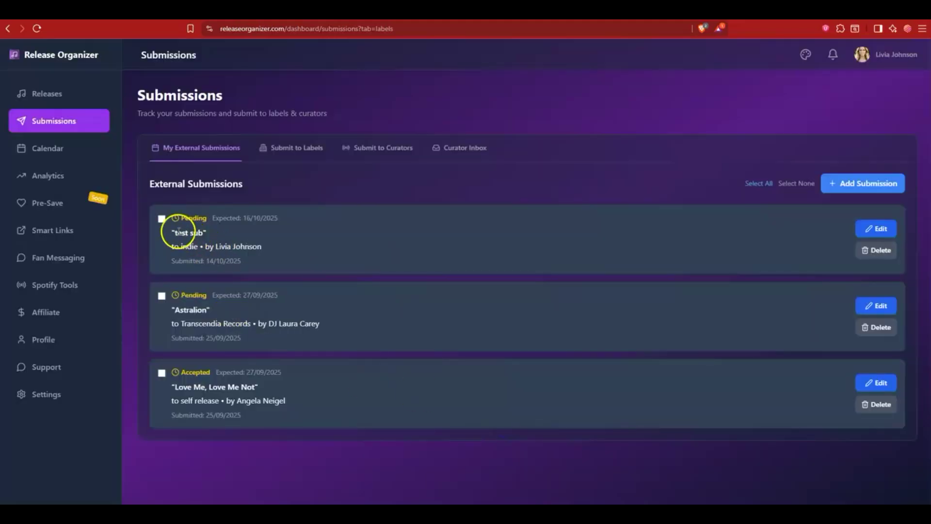
- View the "test sub" event on October 16 in the calendar and close its details
click(73, 149)
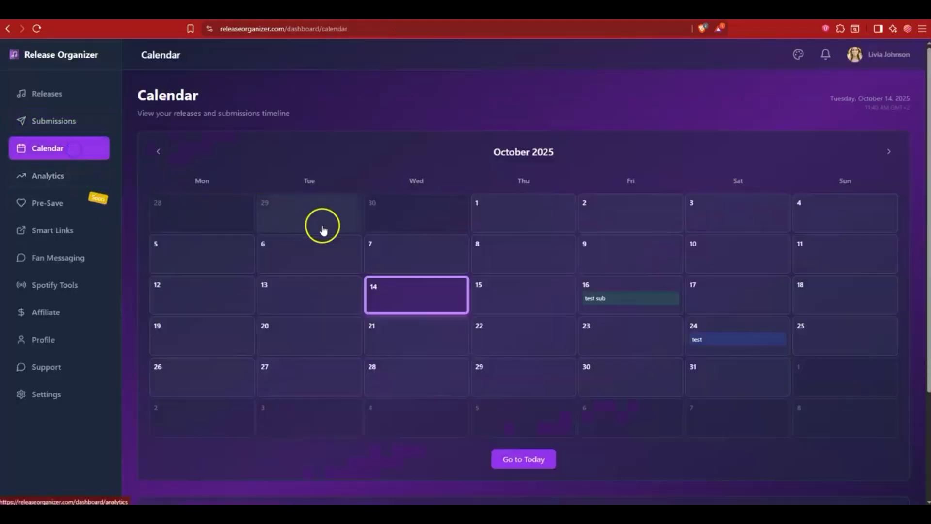
click(599, 294)
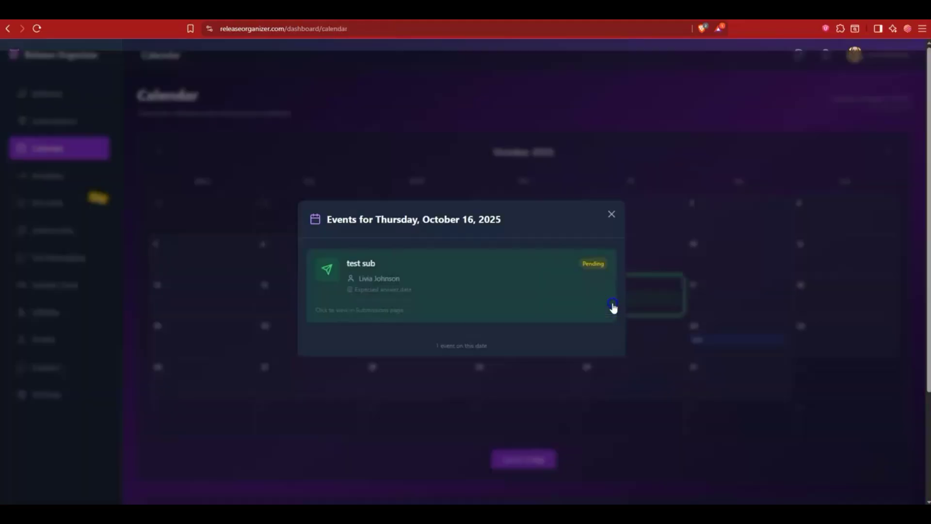
click(609, 215)
- Open the label directory from the label submissions section and look through the listed labels
click(30, 121)
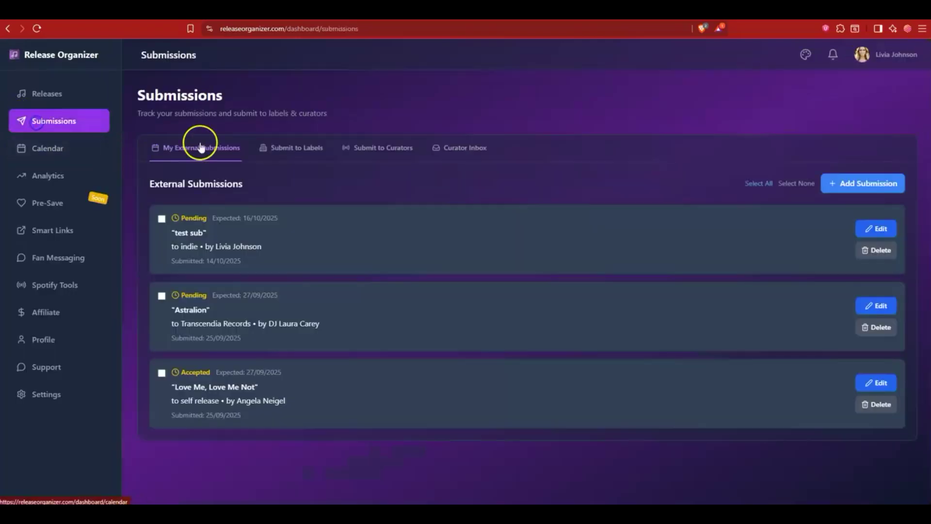
click(290, 153)
click(839, 186)
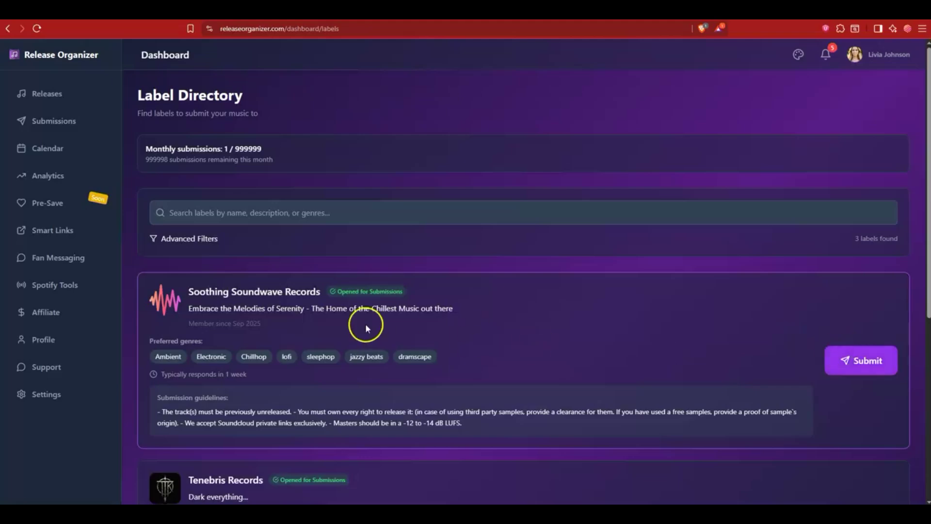
scroll(365, 325, down, 6)
scroll(365, 324, up, 6)
click(313, 213)
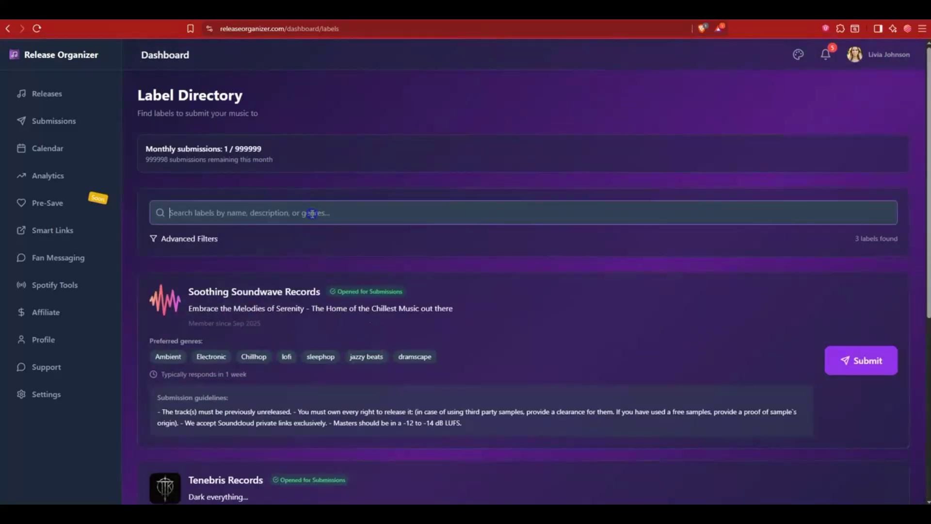
text(te)
key(BackSpace)
key(BackSpace)
- Start a submission to Soothing Soundwave Records and select the account's own artist for it
click(844, 353)
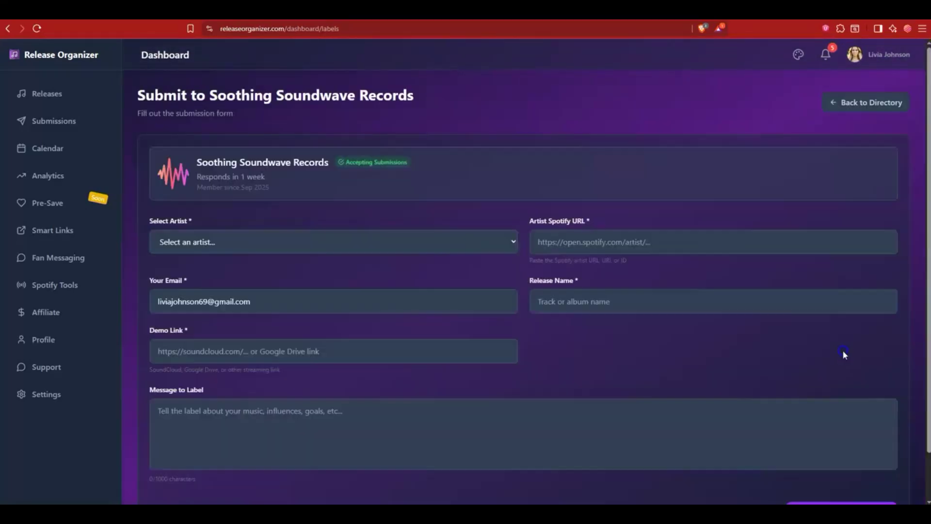
click(223, 243)
click(221, 301)
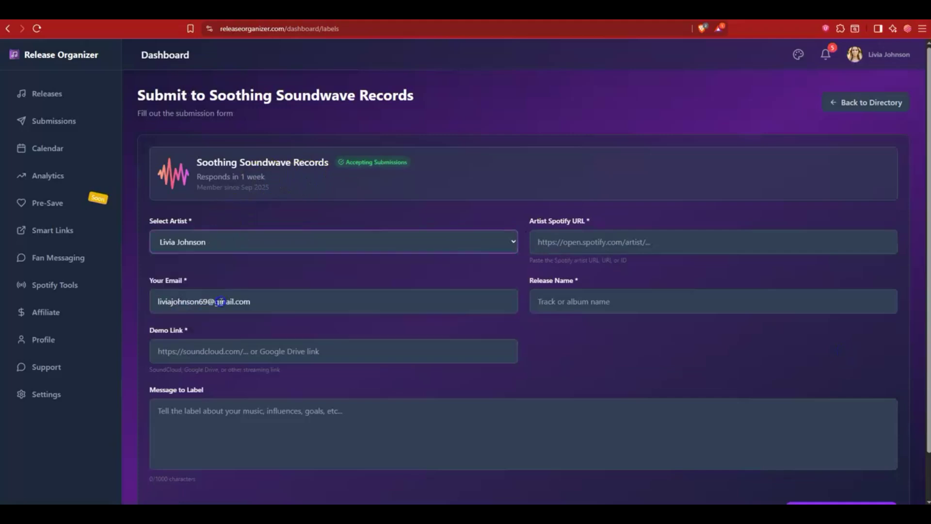
- Copy the URL of the open Spotify artist page and paste it as the submission's Artist Spotify URL
click(633, 246)
key(ctrl+Tab)
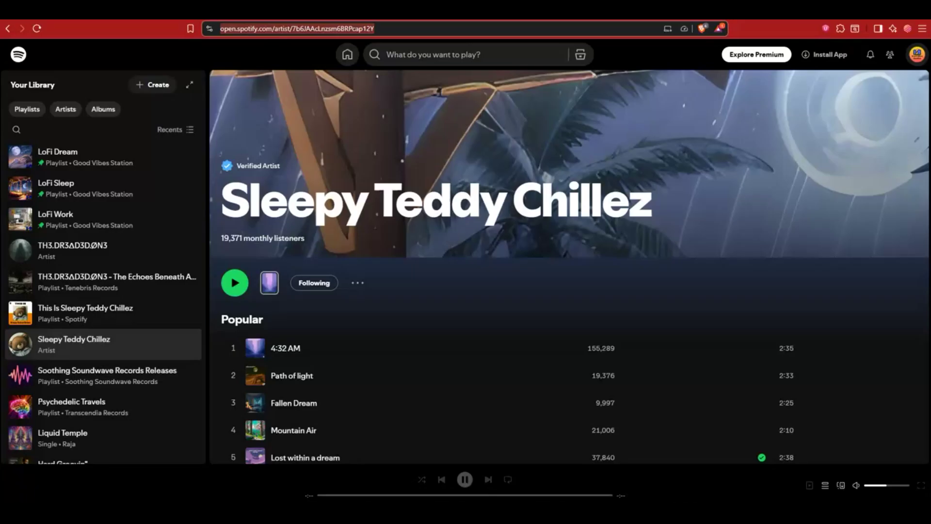
key(ctrl+c)
key(ctrl+shift+Tab)
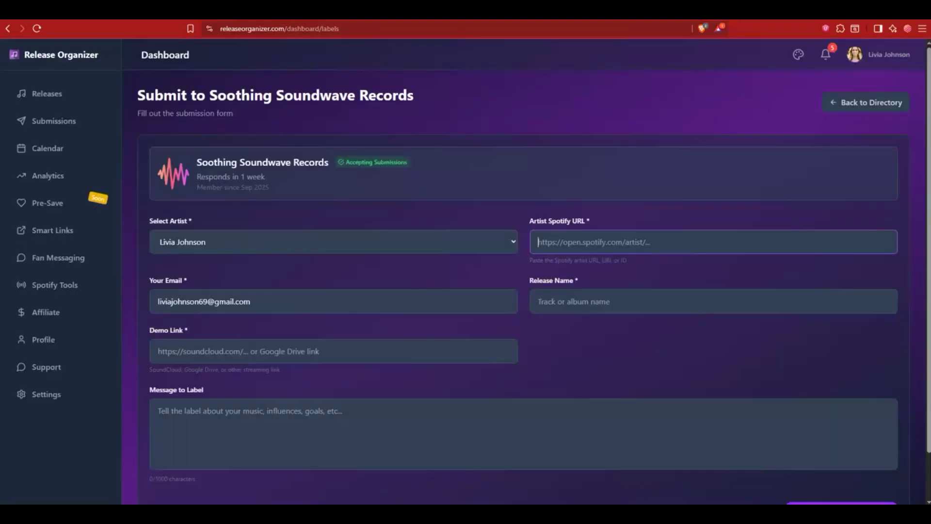
key(ctrl+v)
- Copy the URL of the "Timeless Slumber" SoundCloud page and paste it as the submission's Demo Link
key(ctrl+Tab)
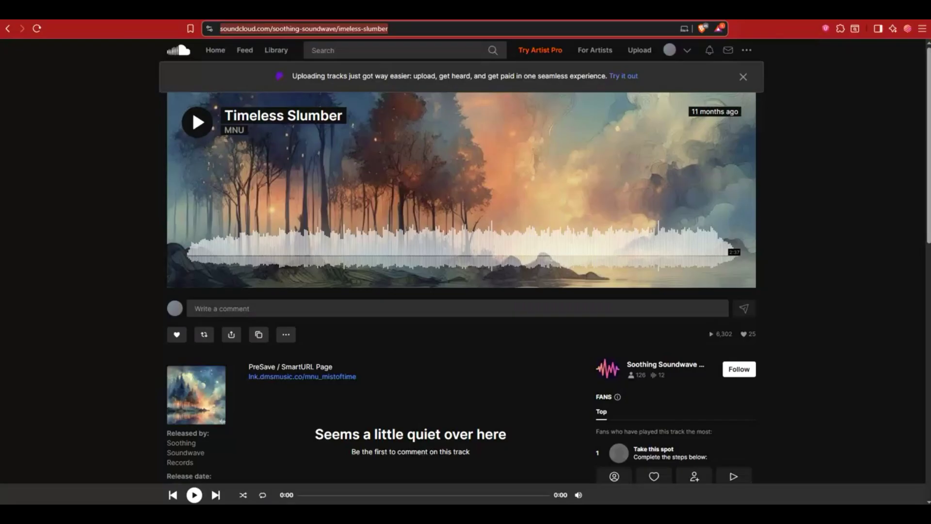
key(ctrl+c)
key(ctrl+shift+Tab)
click(199, 353)
key(ctrl+v)
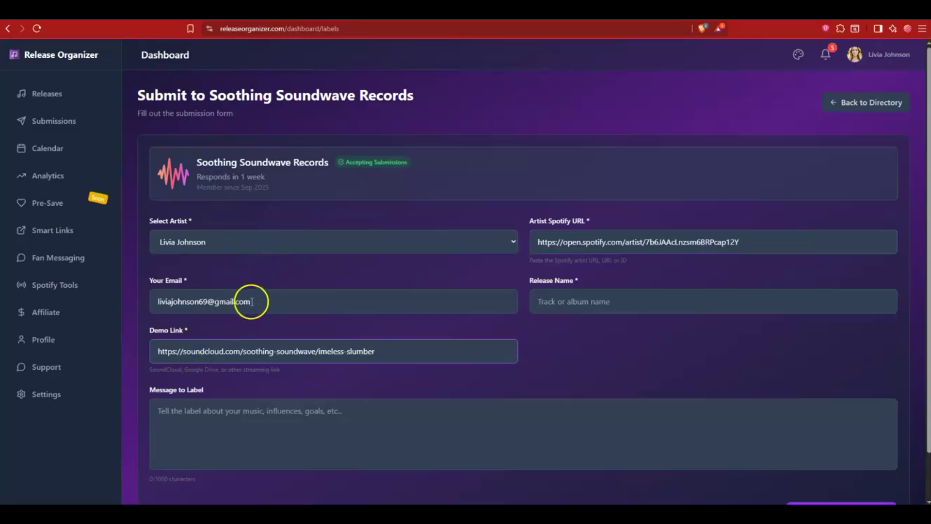
- Enter "test track" as the release name and "Ok?" as the message to the label, and send the submission
click(620, 297)
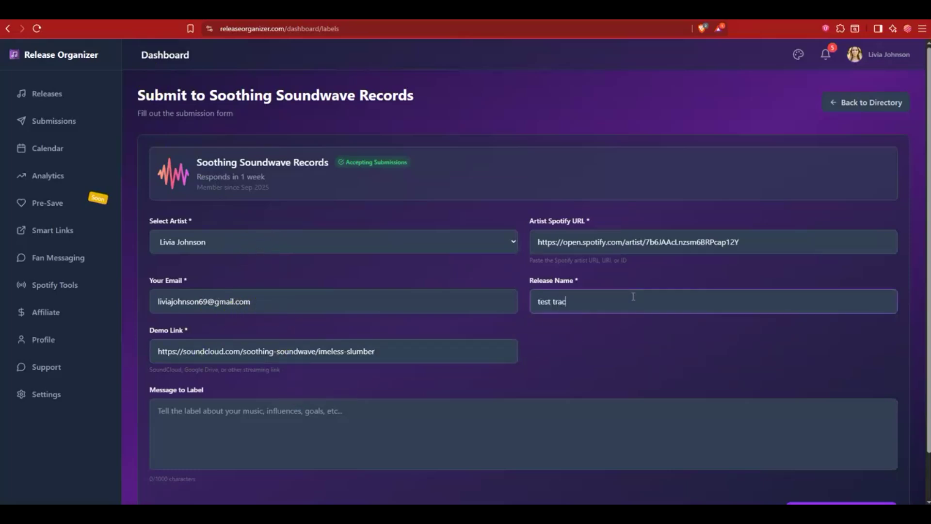
click(374, 414)
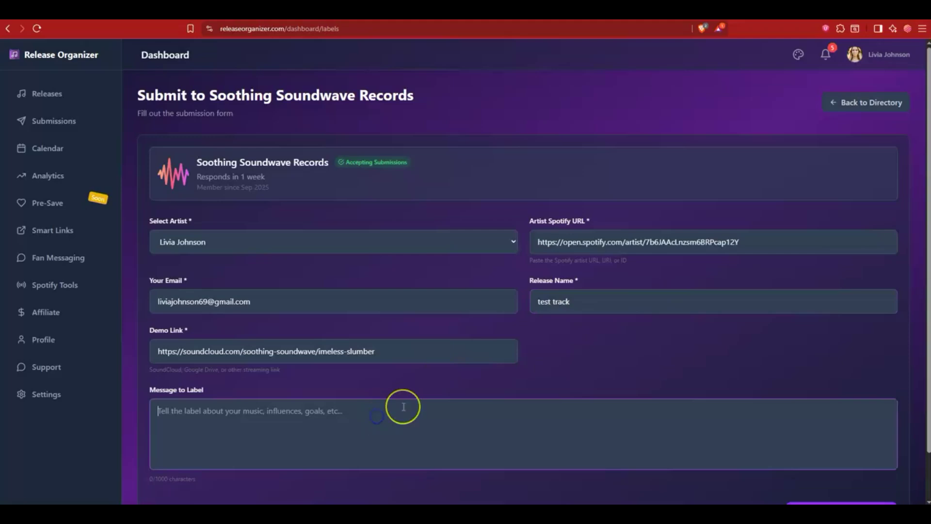
text(O)
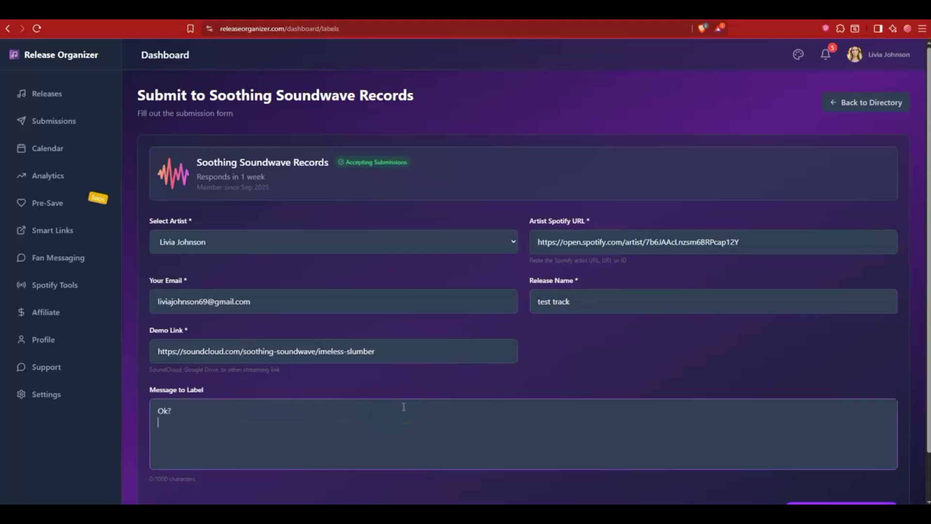
scroll(792, 330, down, 1)
click(822, 461)
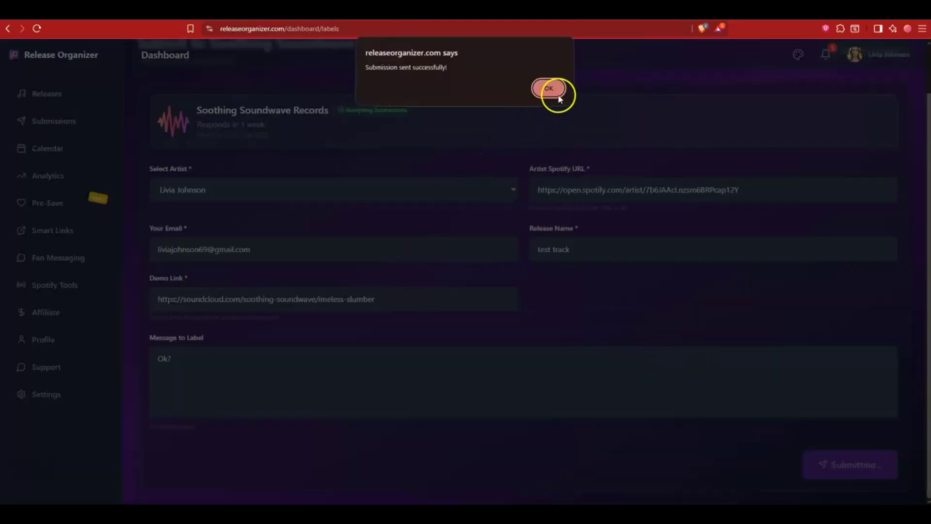
click(556, 89)
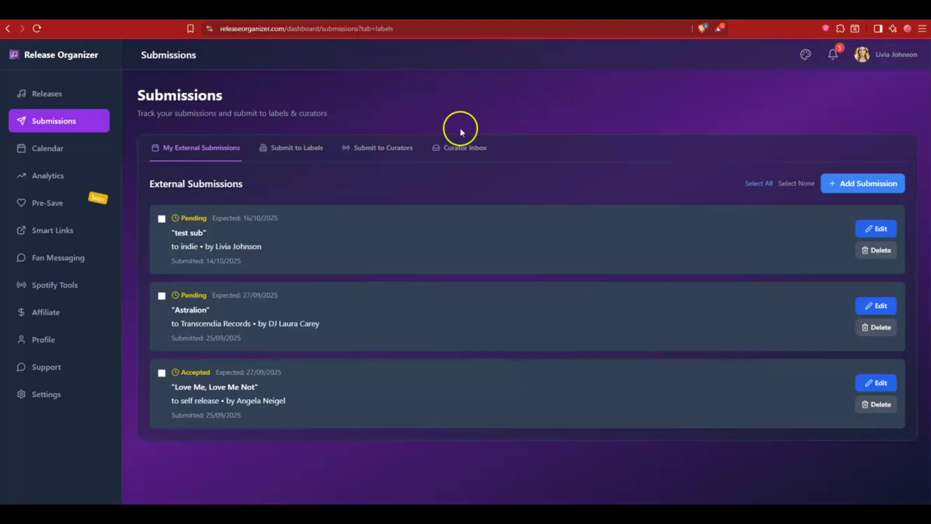
- Check the "test track" entry among the artist's label submissions and in the label account's inbox
click(286, 155)
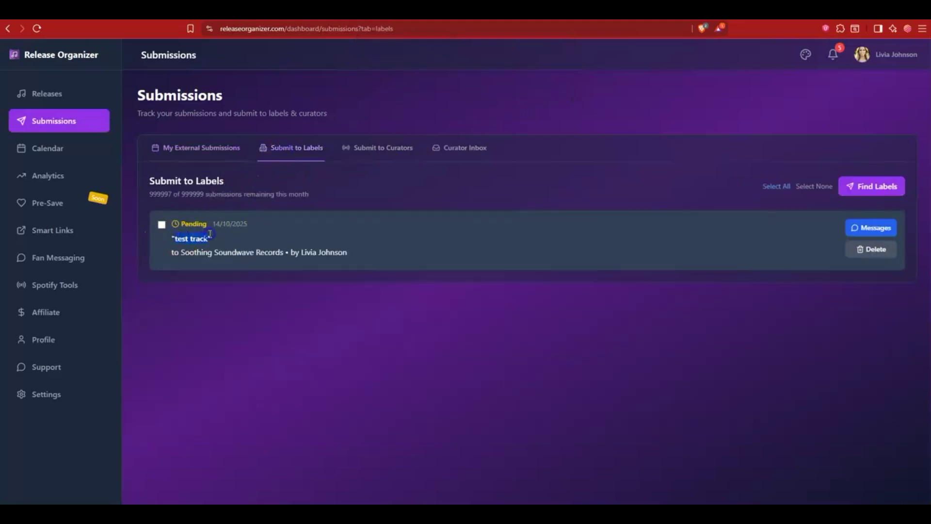
click(174, 252)
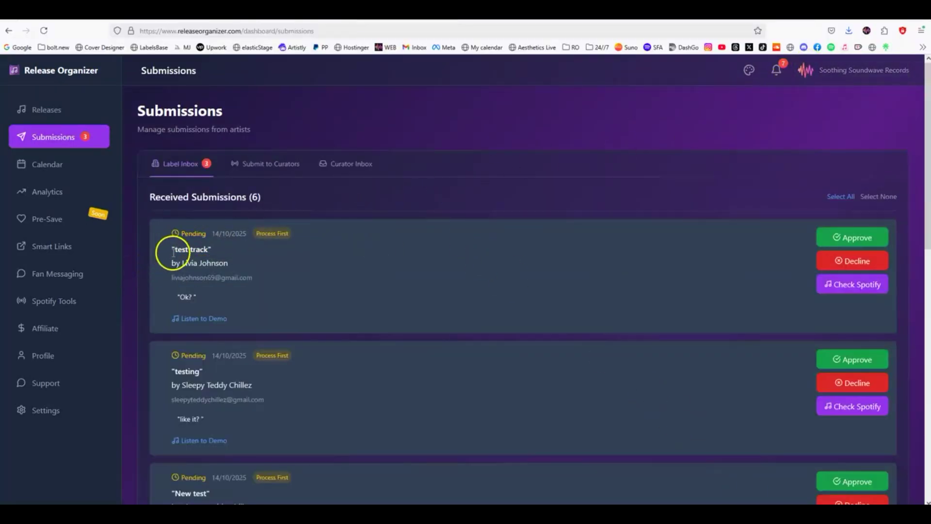
drag(170, 250, 225, 251)
- Approve the "test track" submission from the label account with the message "yeah"
click(861, 242)
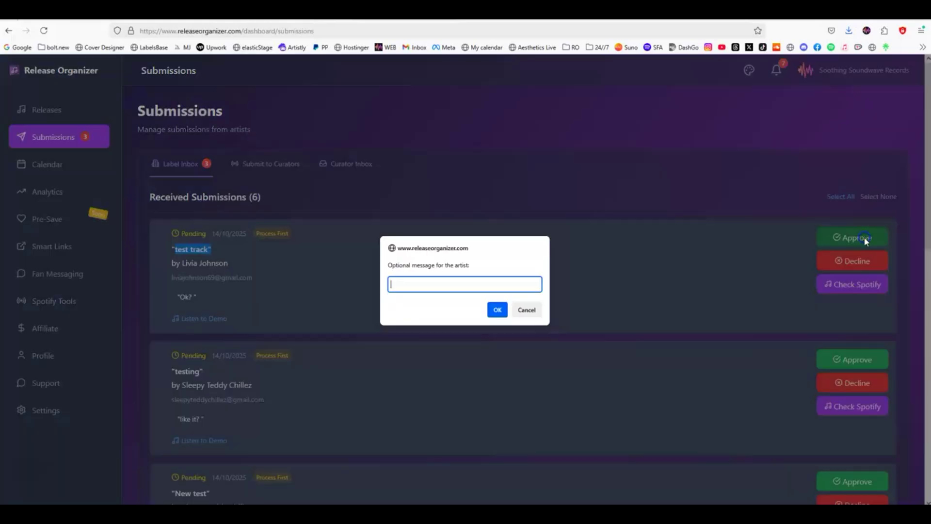
click(525, 310)
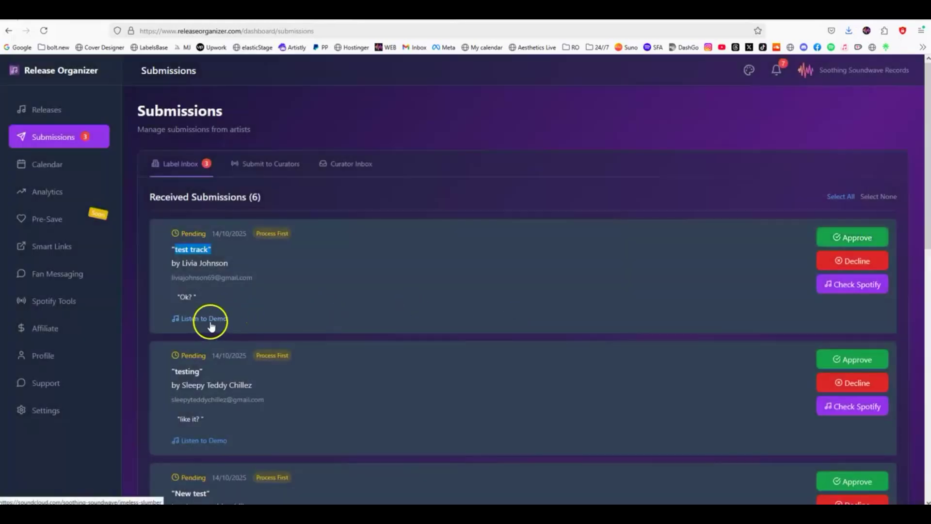
click(848, 231)
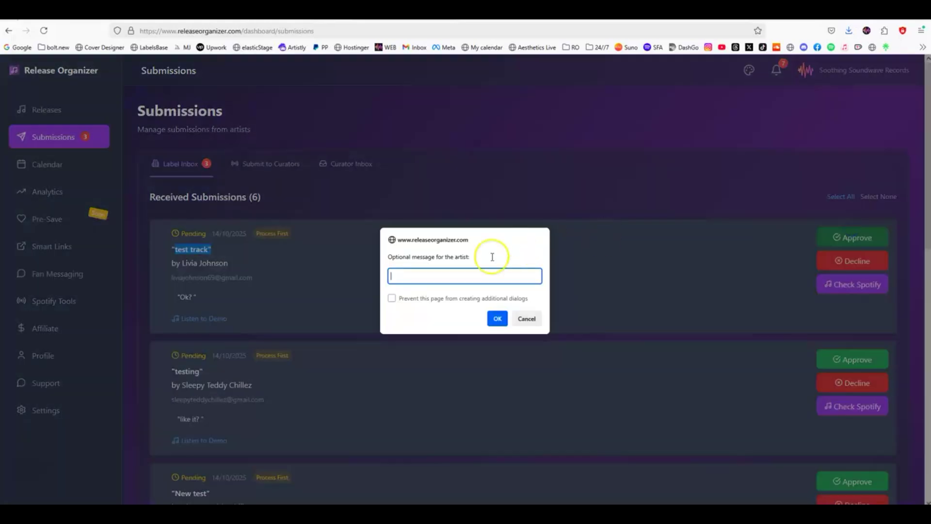
click(434, 276)
click(497, 318)
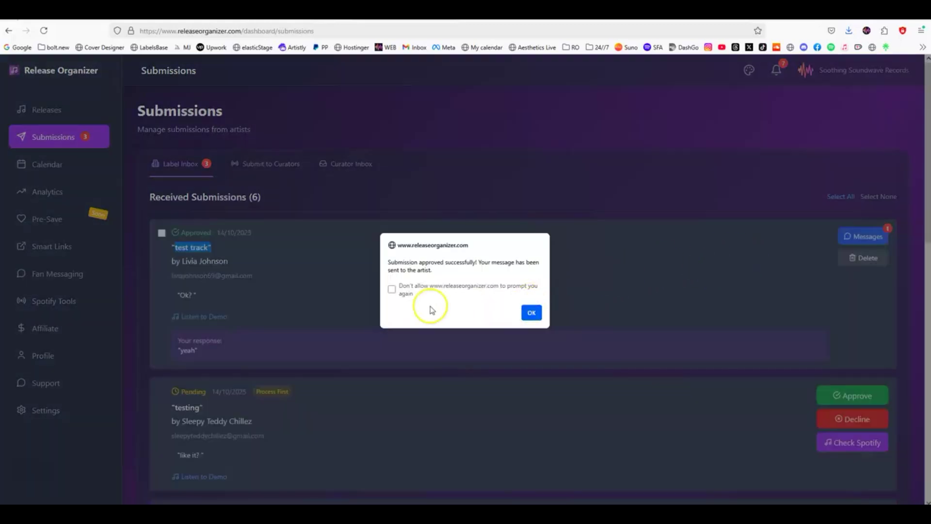
click(532, 312)
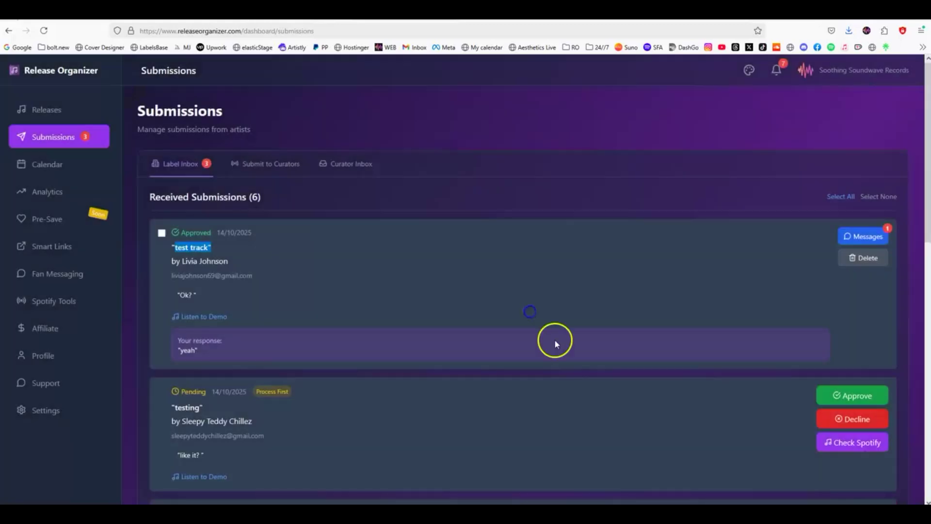
- Switch to the artist account, open the "test track" conversation with the label, and send the reply "great!!!!!"
key(alt+Tab)
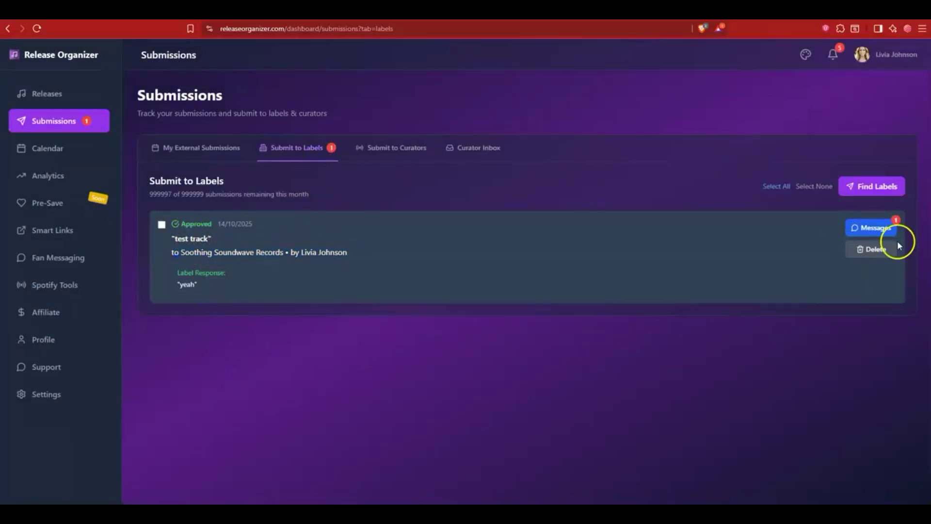
click(883, 229)
click(382, 470)
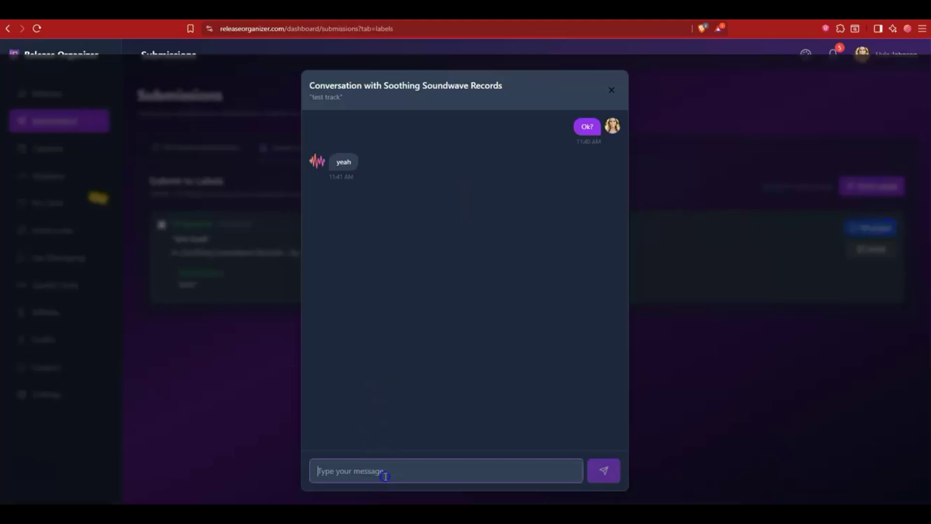
text(great!!!!!)
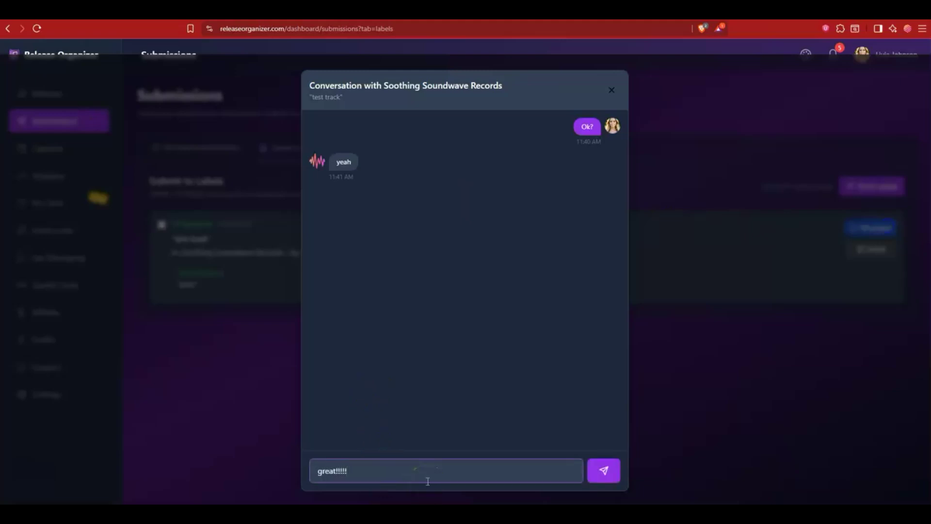
click(604, 470)
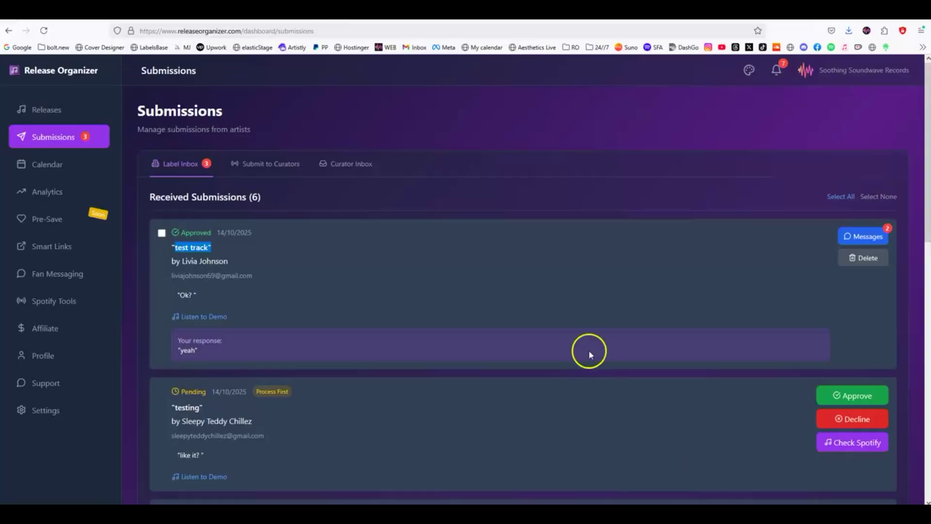
- Open the "test track" conversation from the label account to read the artist's reply
click(844, 236)
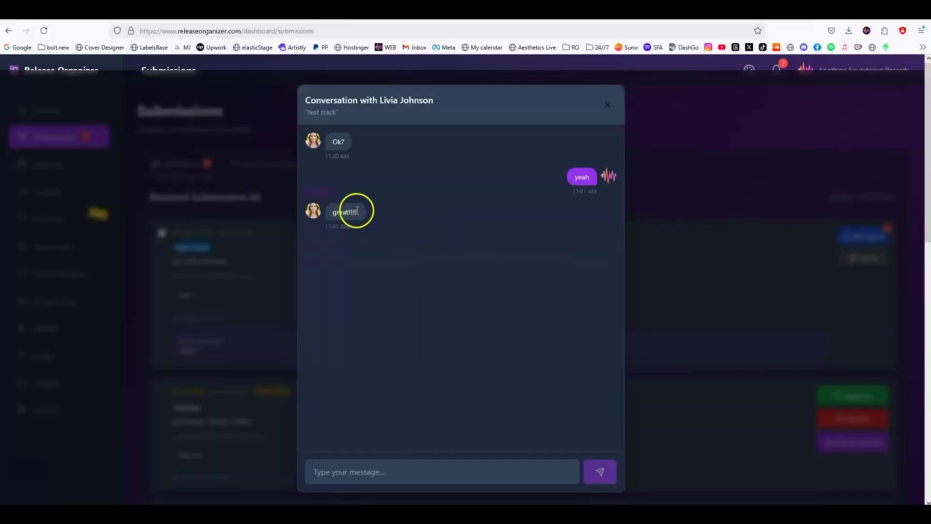
- Close the "test track" conversation in both the label and artist accounts and open the curator directory from the artist's submissions
click(607, 105)
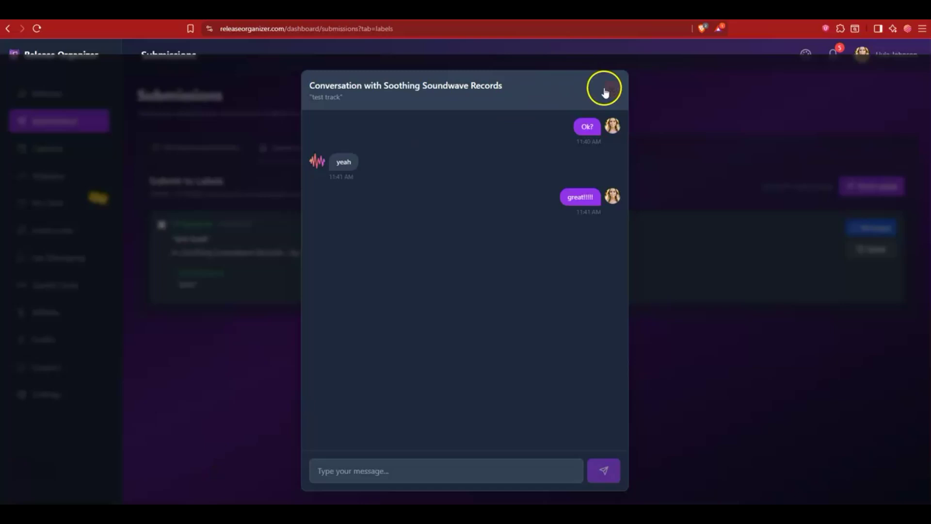
click(605, 93)
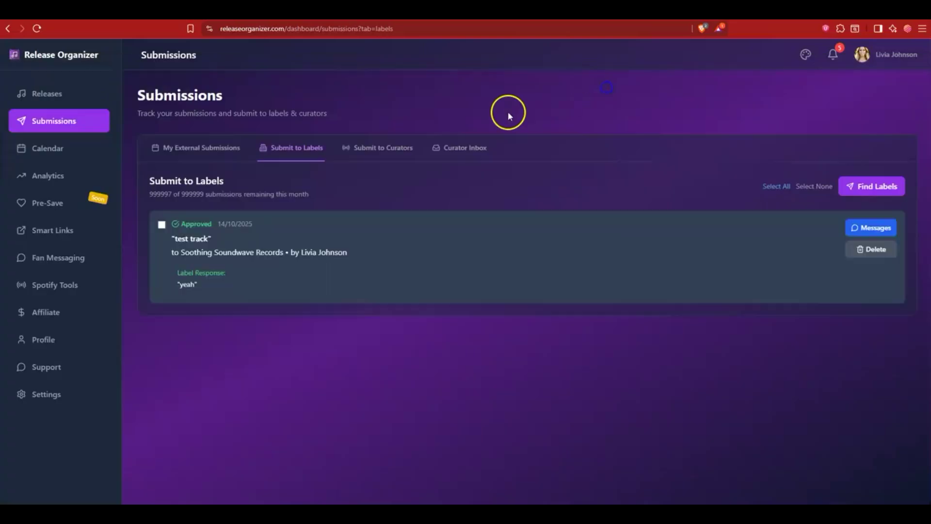
click(365, 148)
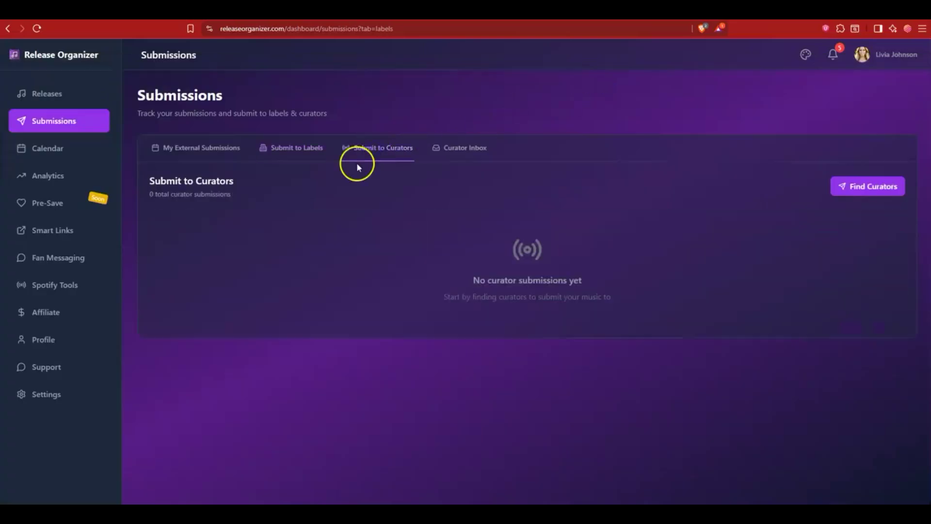
click(868, 186)
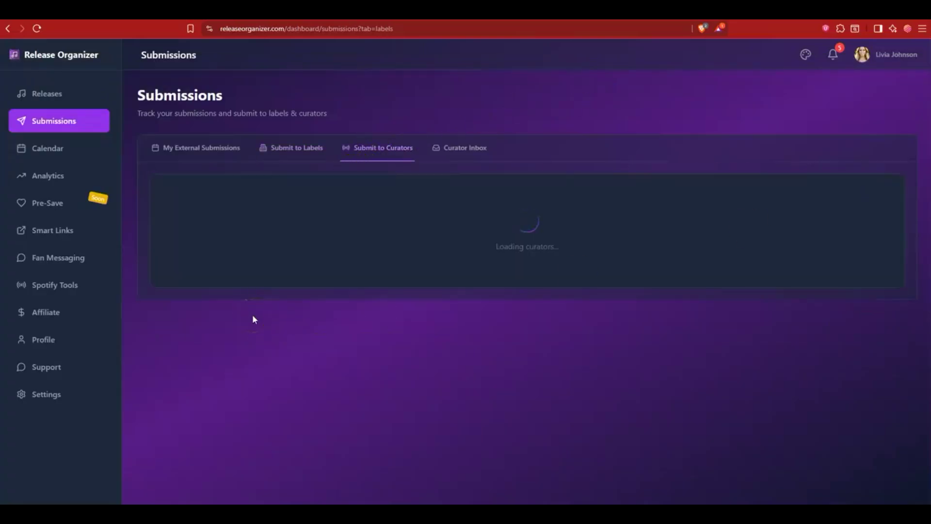
- Search the curator directory for "chill", "amb" and "jazz" in turn, and clear the search
click(215, 259)
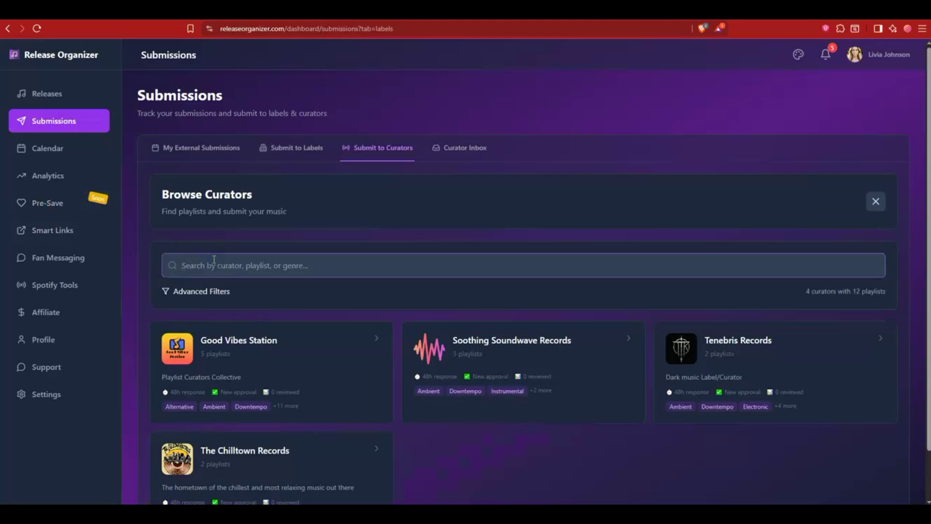
text(chill)
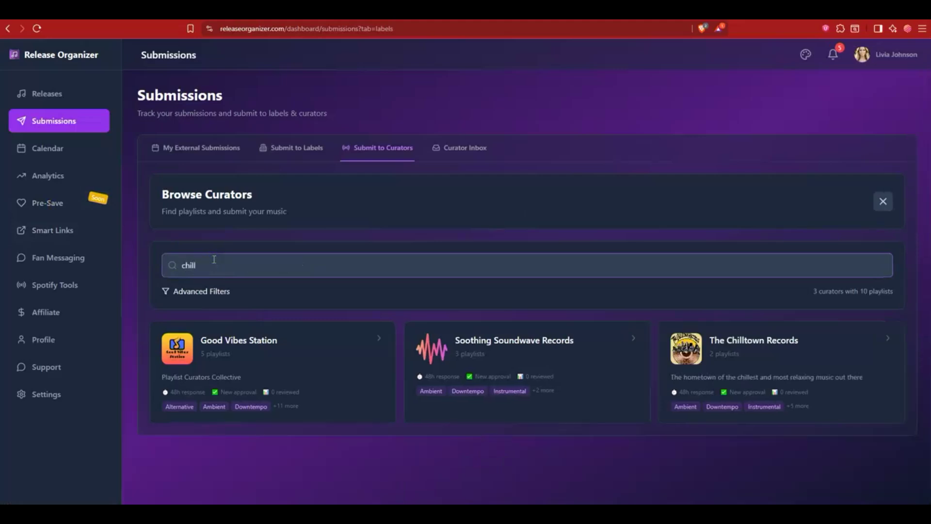
drag(235, 260, 154, 264)
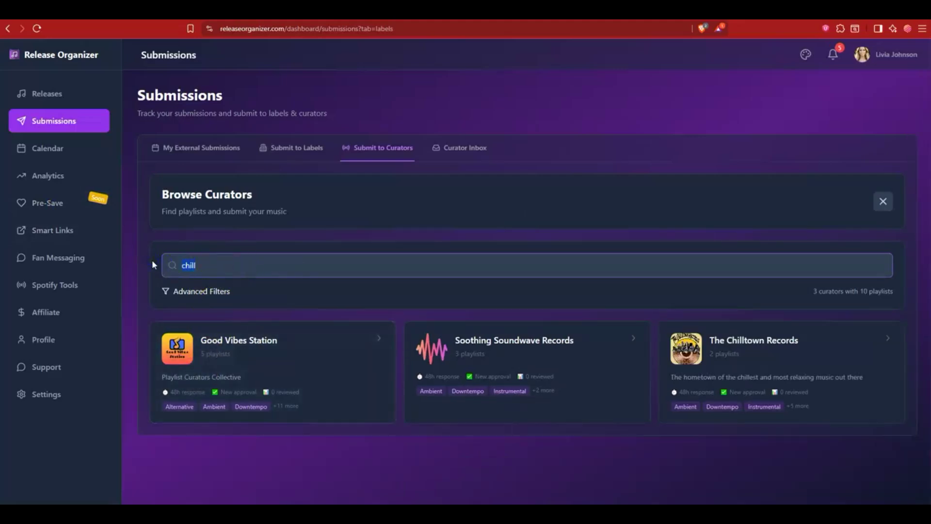
text(amb)
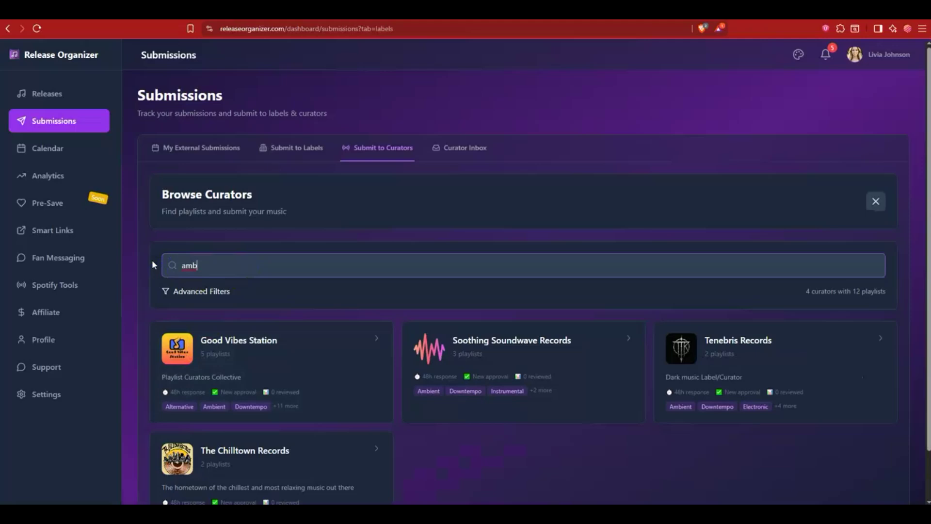
key(BackSpace)
key(BackSpace)
key(BackSpace)
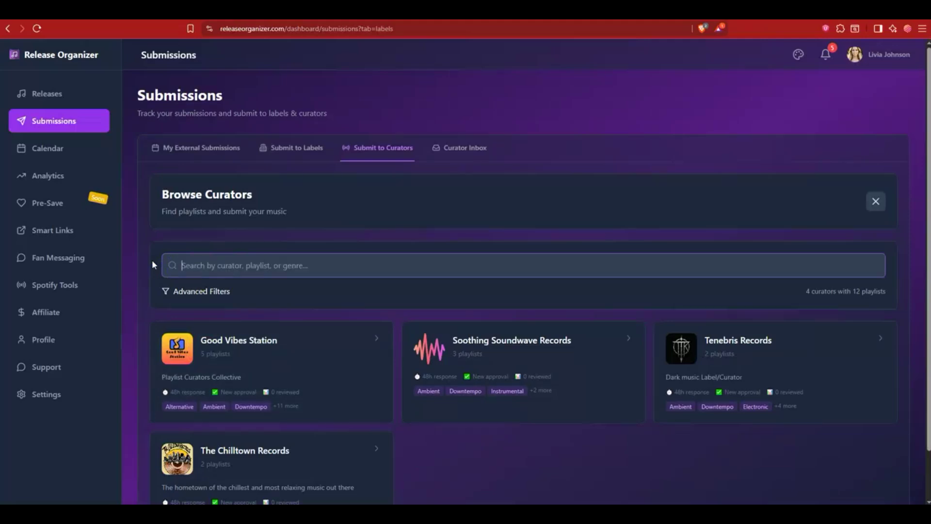
text(jazz)
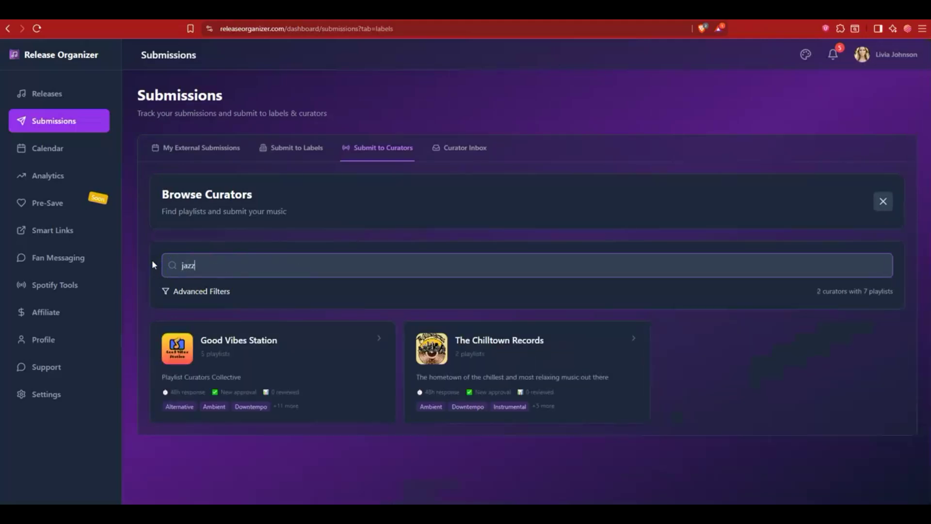
key(BackSpace)
key(BackSpace)
key(BackSpace)
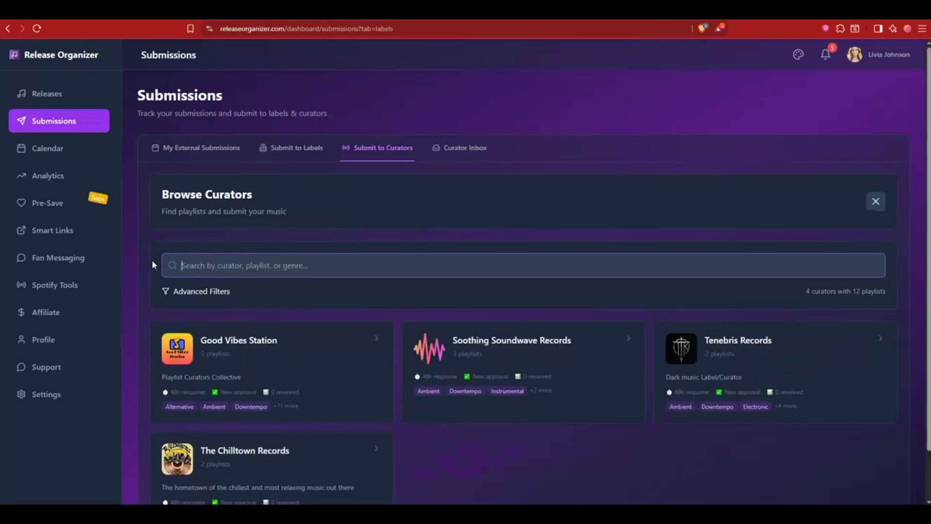
- Open the Soothing Soundwave Records curator profile and start a submission to its Classic Study Chillhop Beats playlist
click(485, 351)
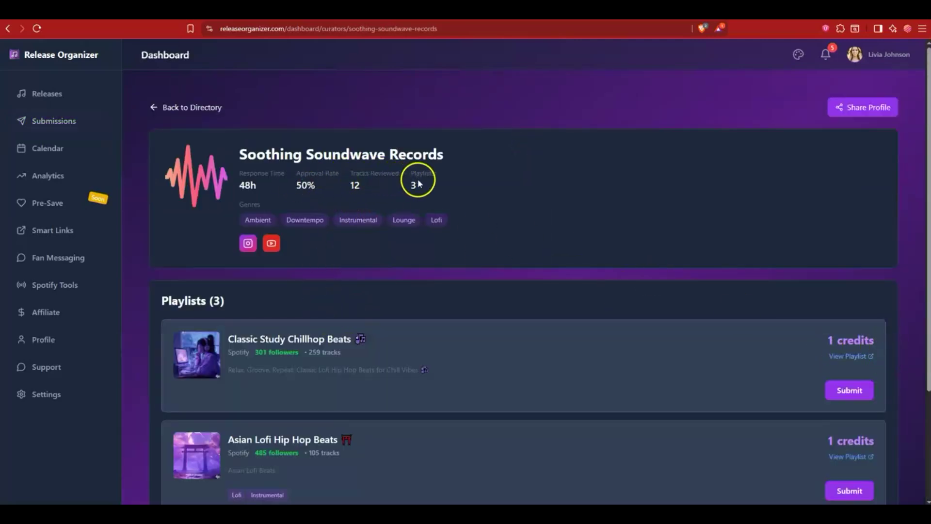
scroll(361, 292, down, 3)
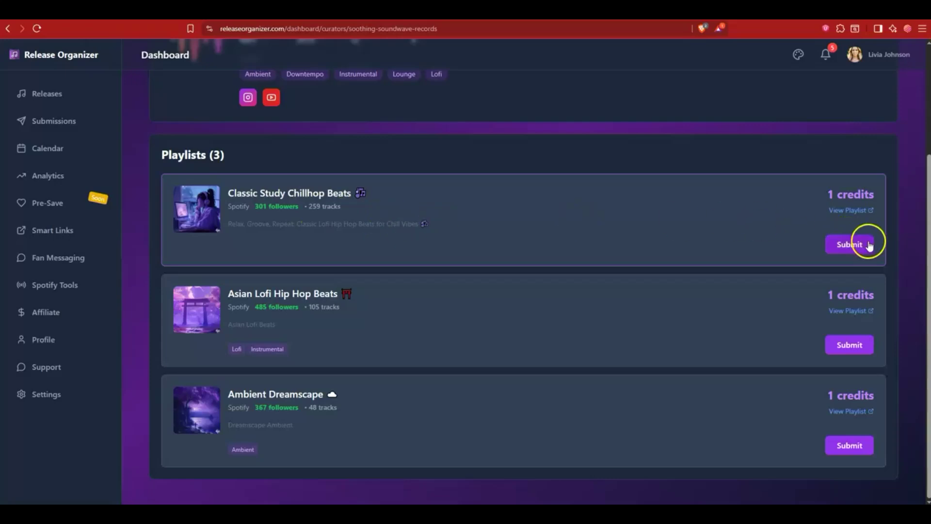
click(848, 244)
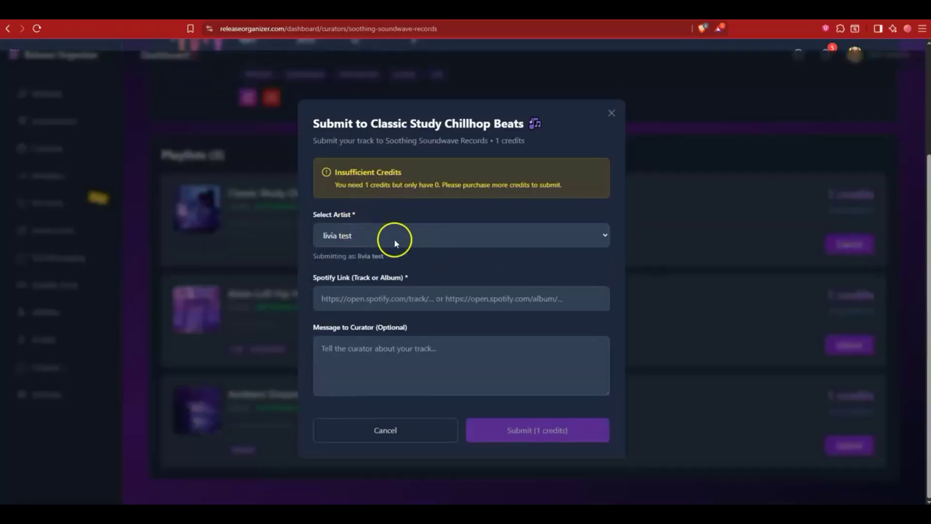
- Select the account holder's own name as the submitting artist in the playlist submission form
click(395, 238)
click(395, 239)
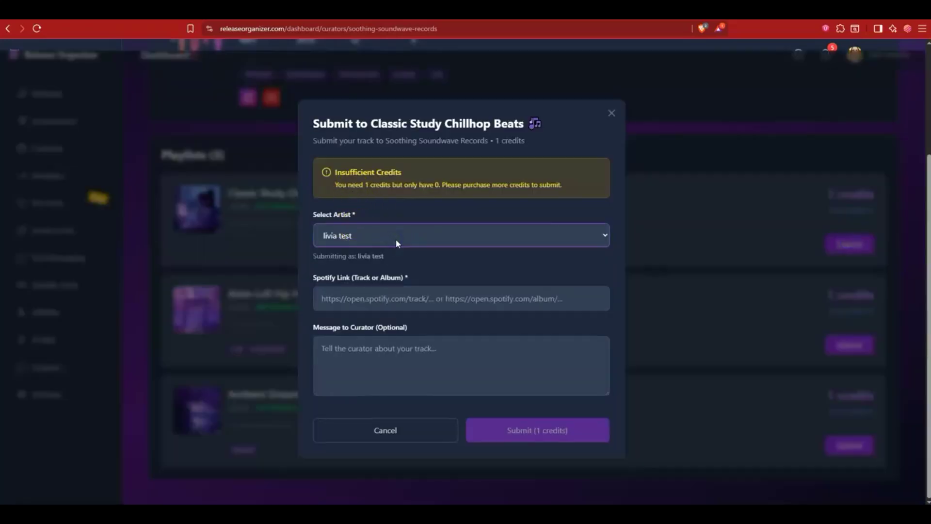
click(396, 238)
click(396, 239)
click(442, 245)
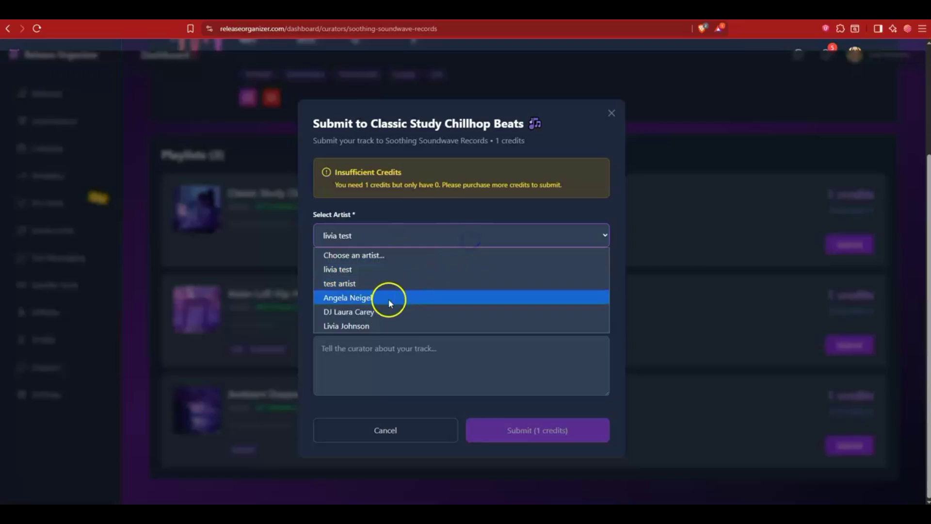
click(382, 324)
- Copy the link of the track "4:32 AM" by Sleepy Teddy Chillez from Spotify and paste it as the submission's Spotify link
click(404, 298)
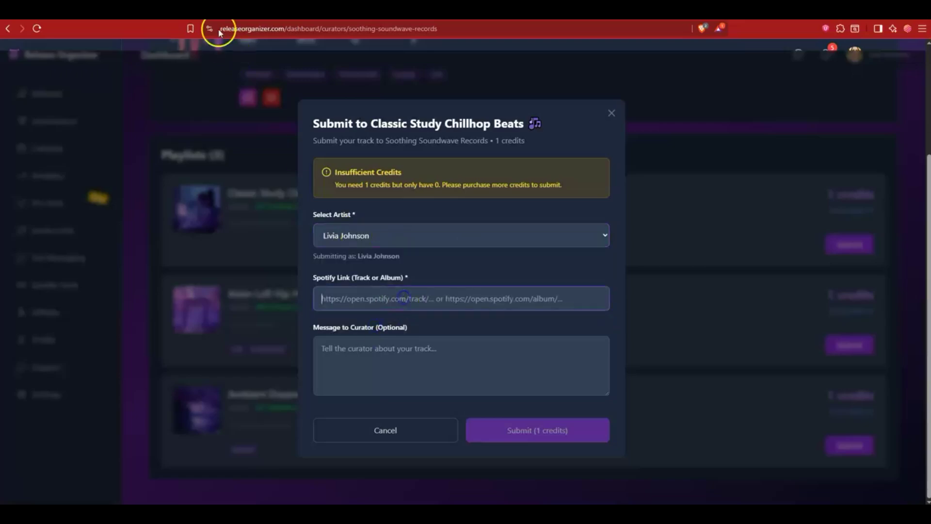
click(213, 11)
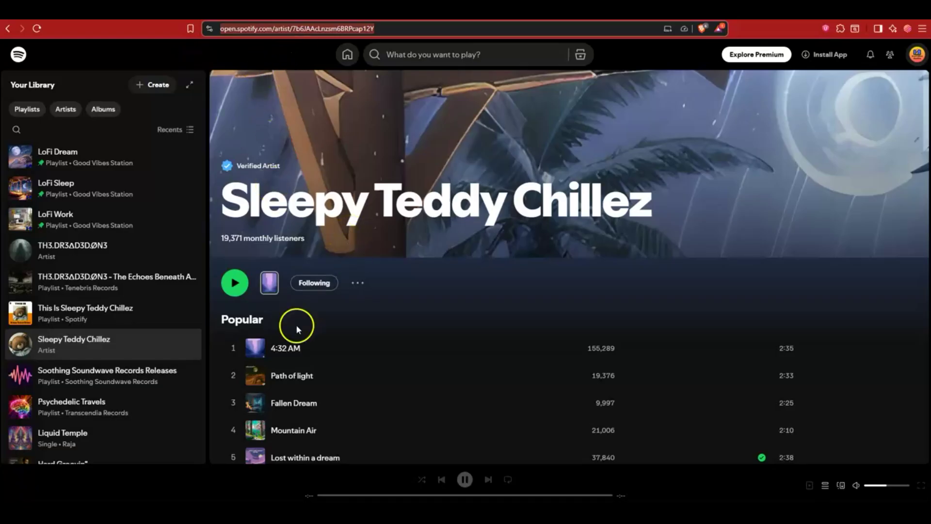
click(286, 348)
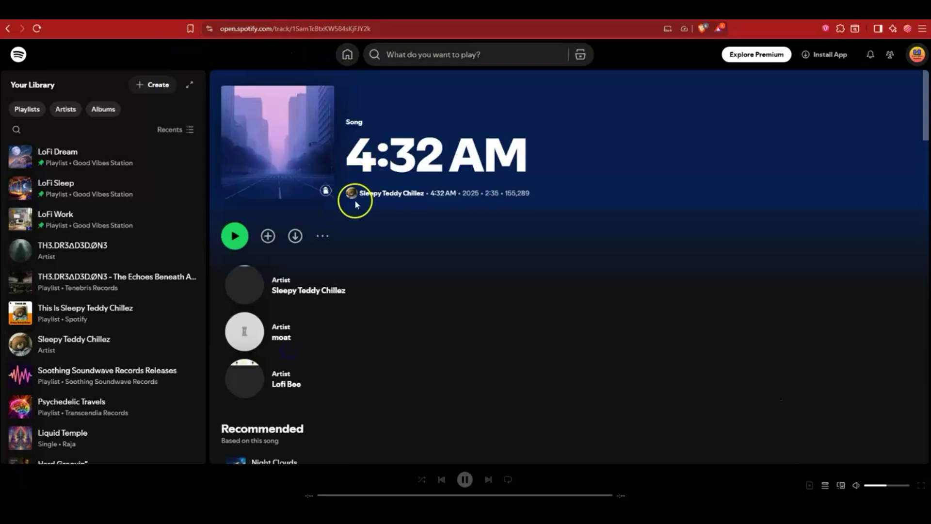
click(214, 28)
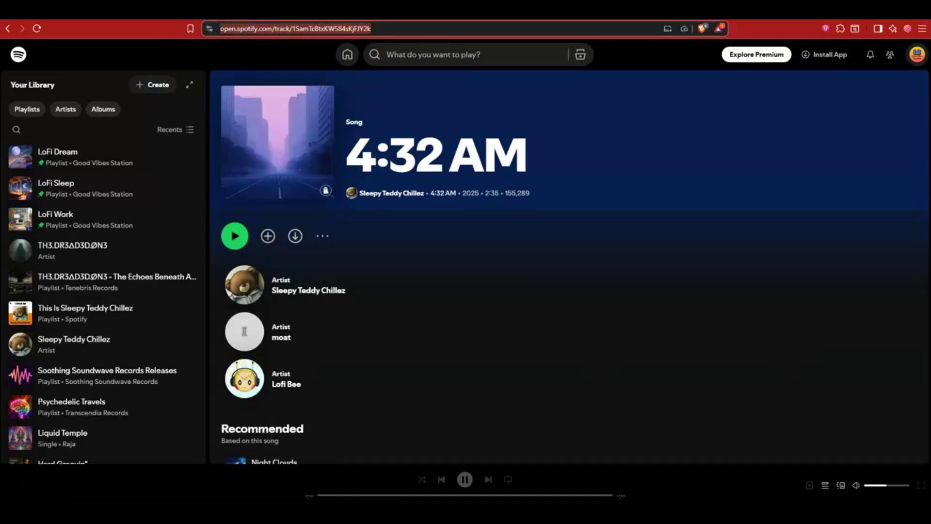
key(ctrl+c)
key(ctrl+shift+Tab)
click(355, 301)
key(ctrl+v)
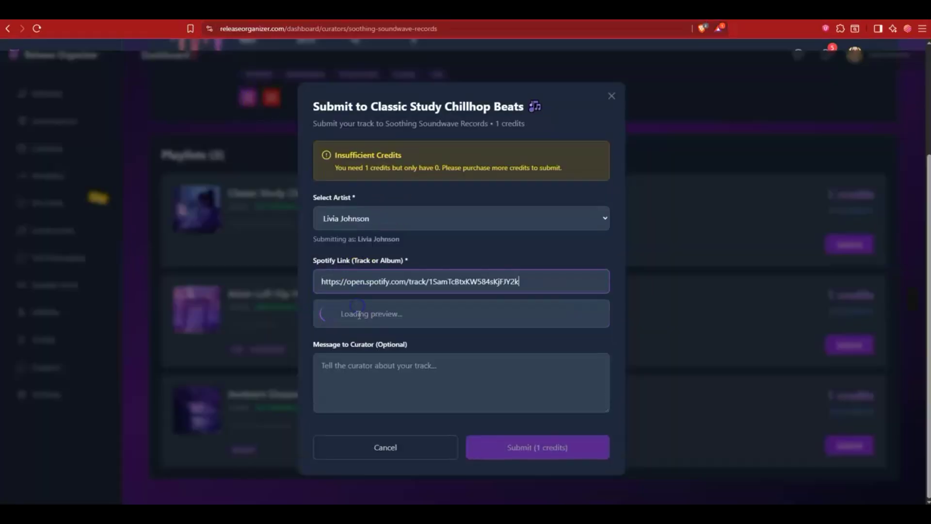
- Enter "like it?" as the message to the curator, highlight the credits notice, and close the form without submitting
click(366, 390)
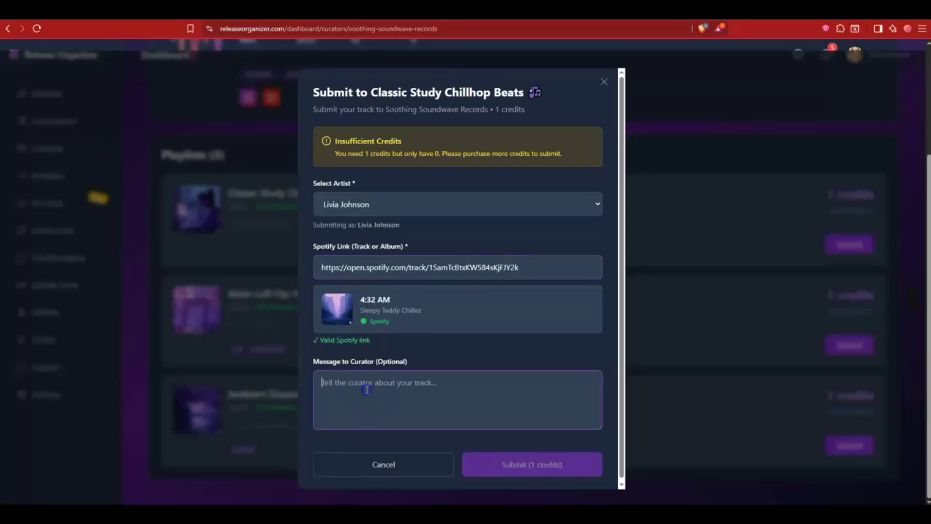
text(I)
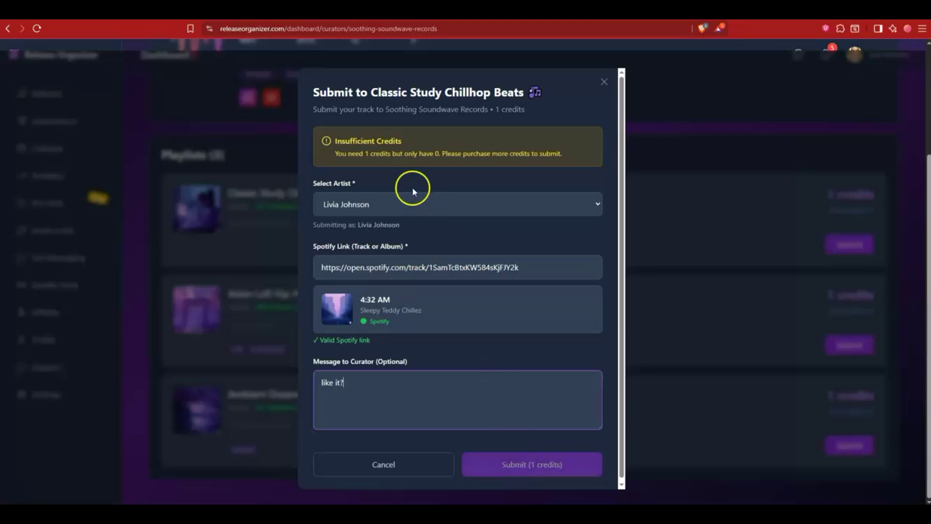
drag(324, 132, 417, 155)
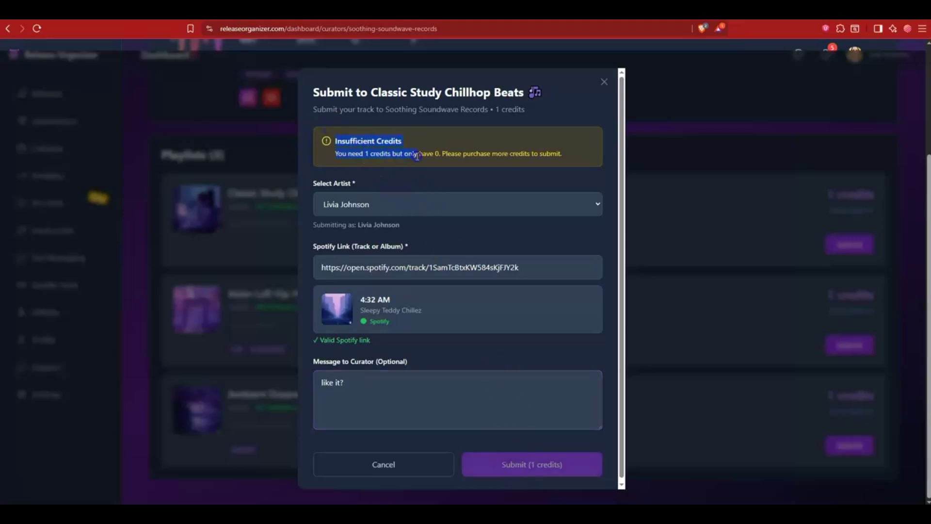
click(606, 84)
scroll(269, 291, up, 3)
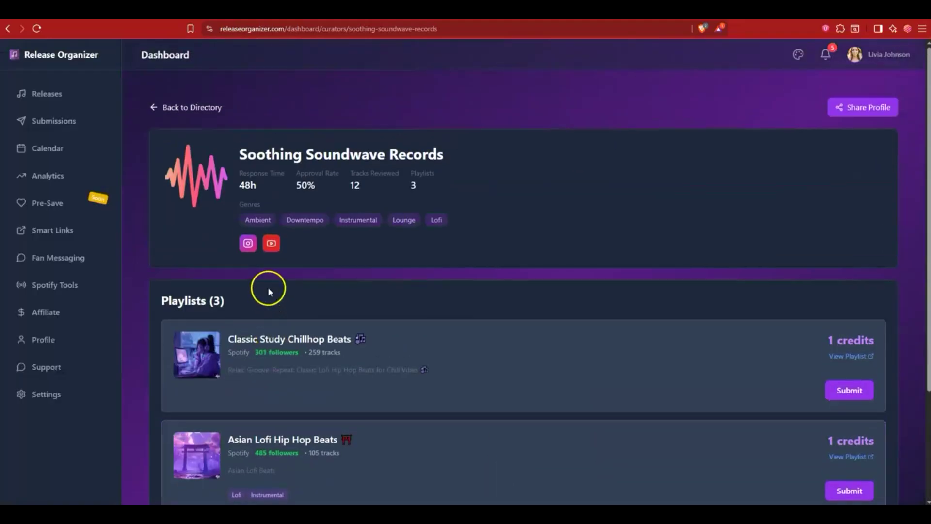
- Examine the credits balance in the profile and the 5 and 100 credit purchase packages, and close the purchase dialog without buying
click(53, 350)
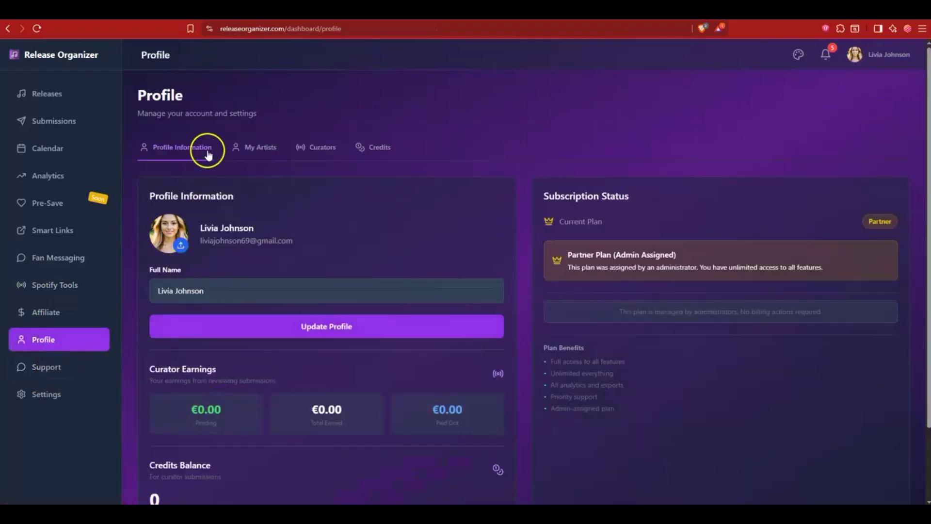
scroll(354, 281, down, 2)
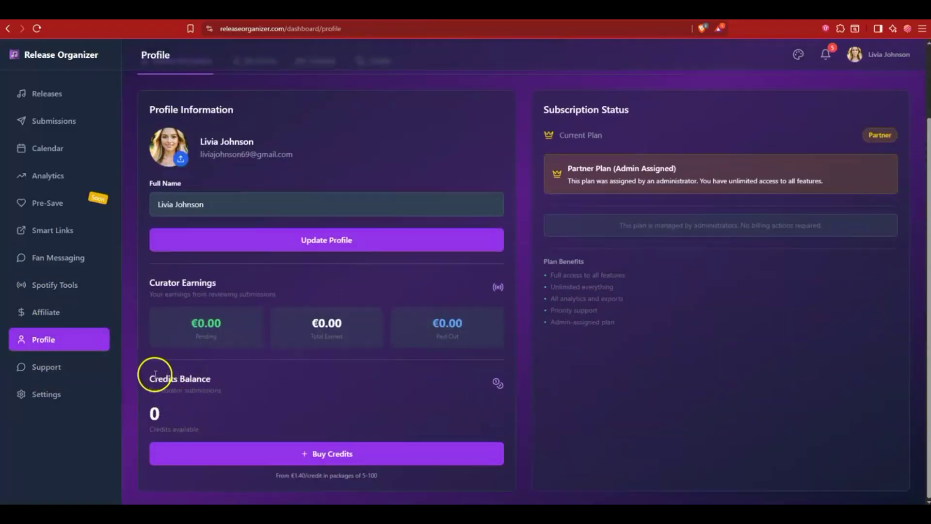
drag(149, 377, 226, 377)
click(336, 453)
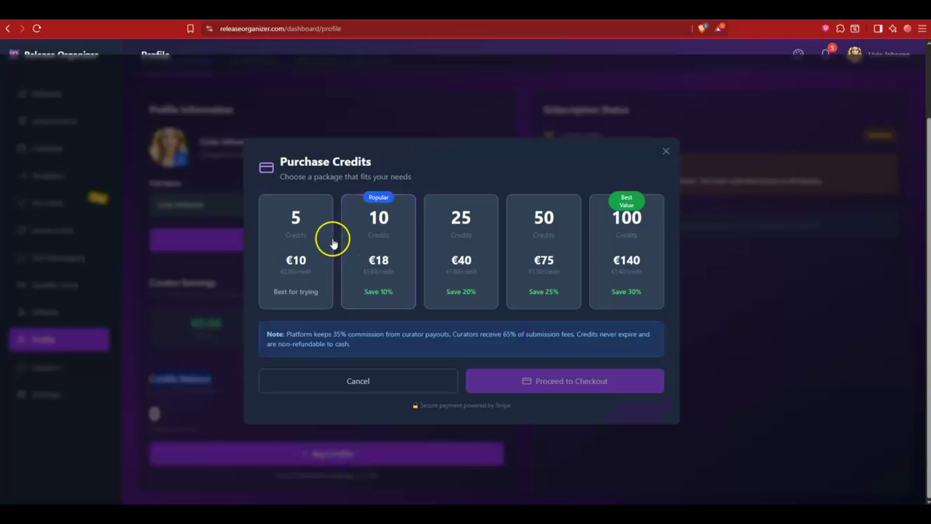
click(301, 232)
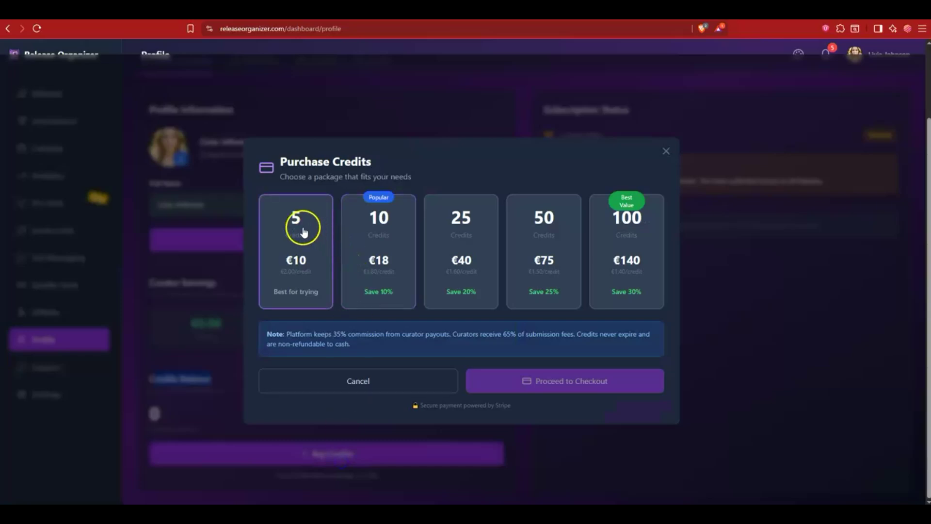
click(622, 252)
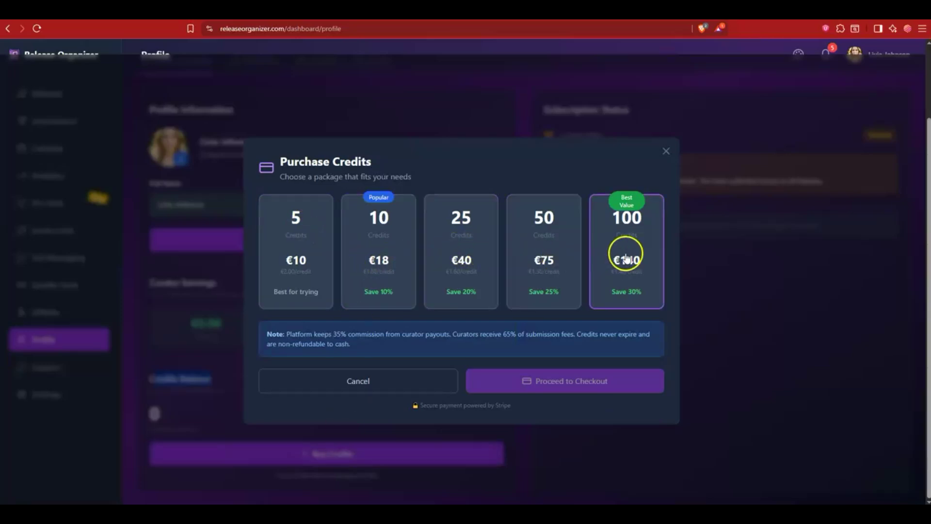
click(666, 151)
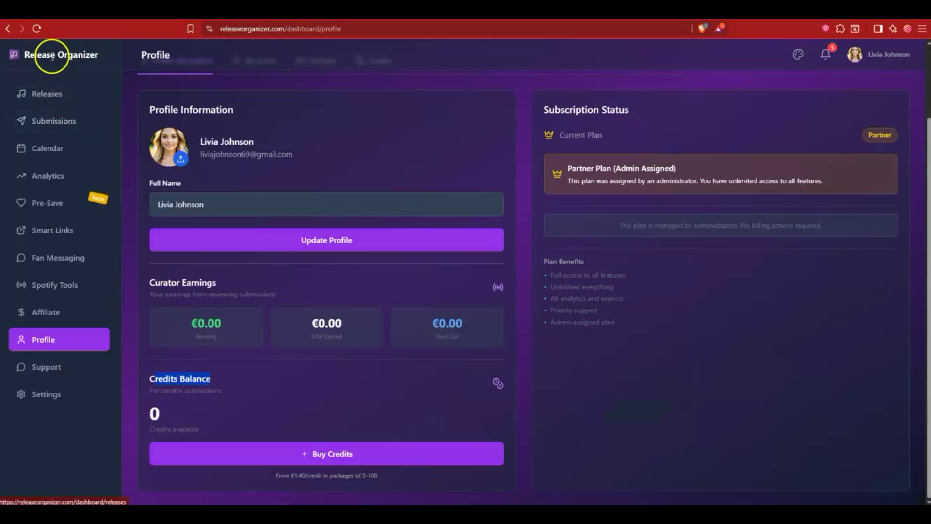